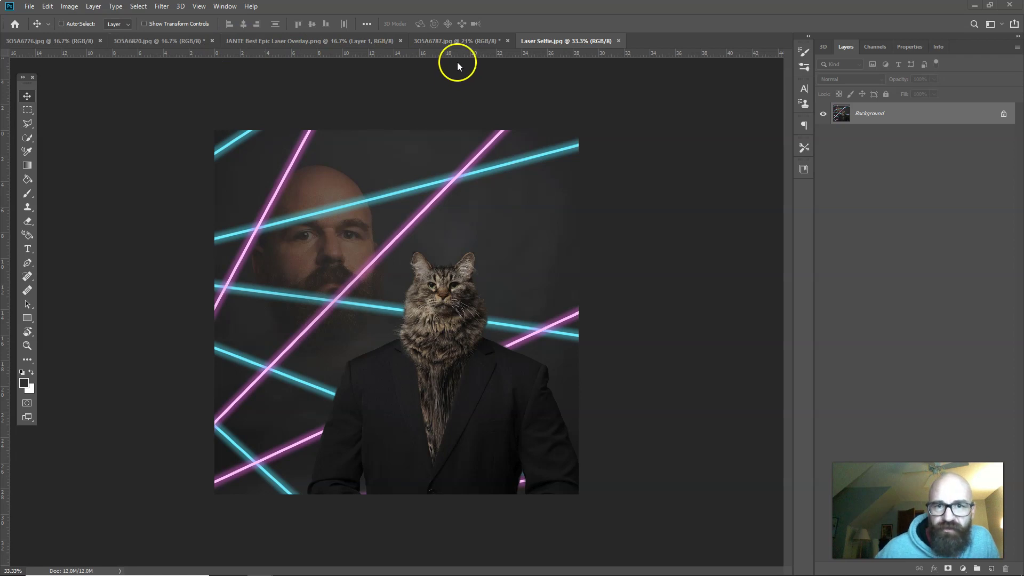
- Switch from the finished laser selfie to the bearded man's photo, 3O5A6787.jpg
left_click(479, 44)
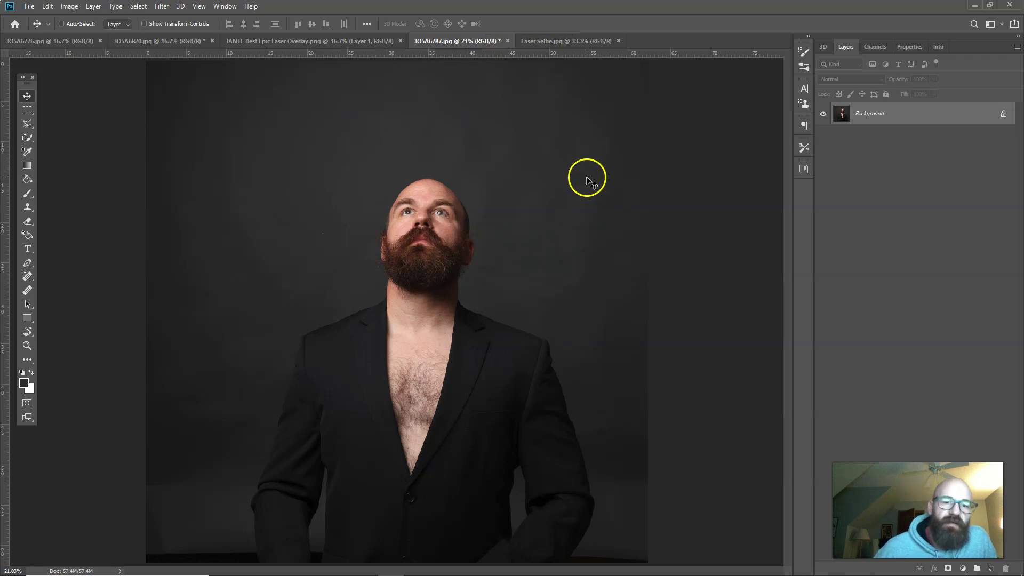
- Review the selfie, man, portrait and laser overlay images, ending on the 3O5A6820.jpg cat photo
left_click(552, 44)
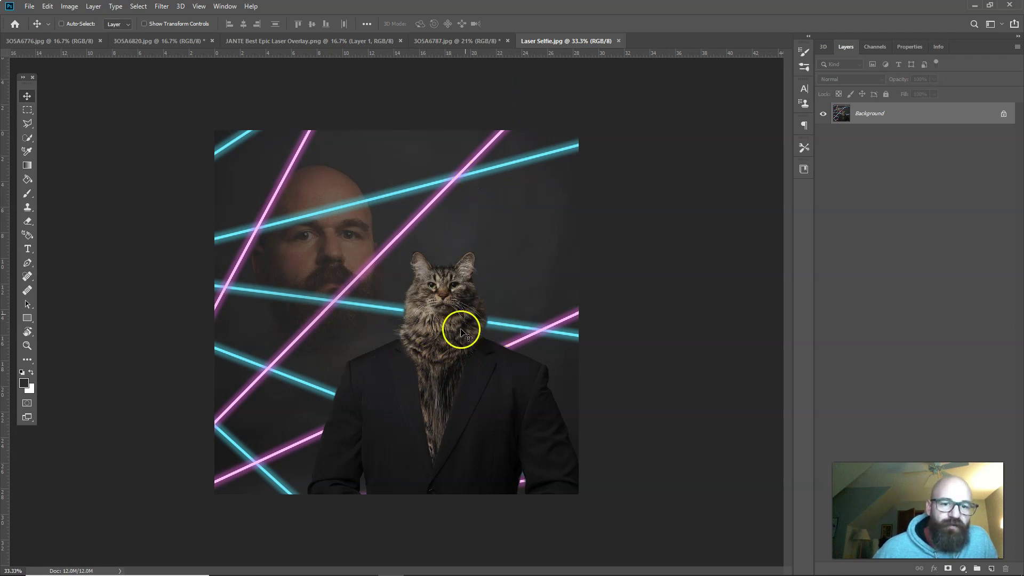
left_click(459, 45)
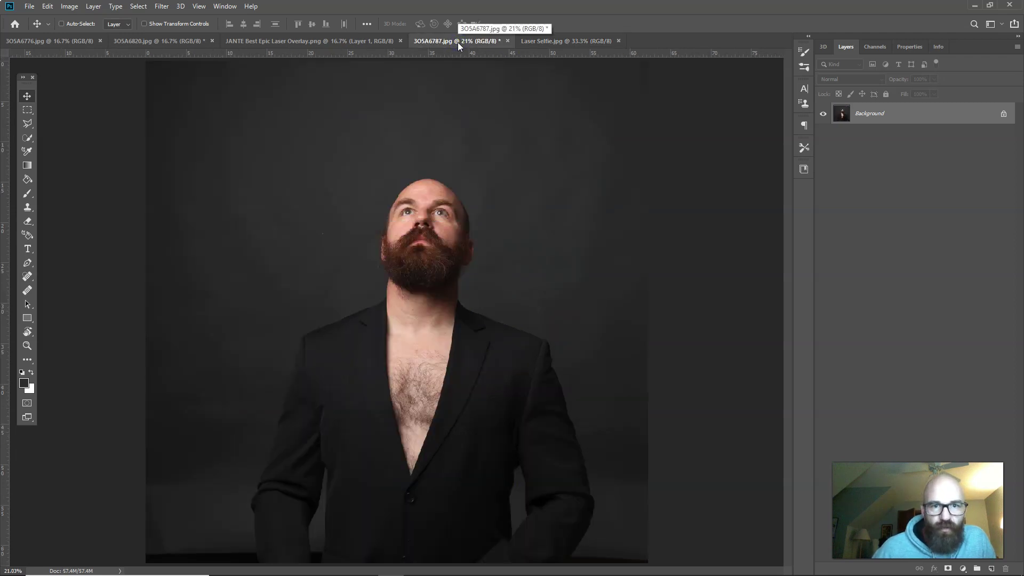
left_click(168, 41)
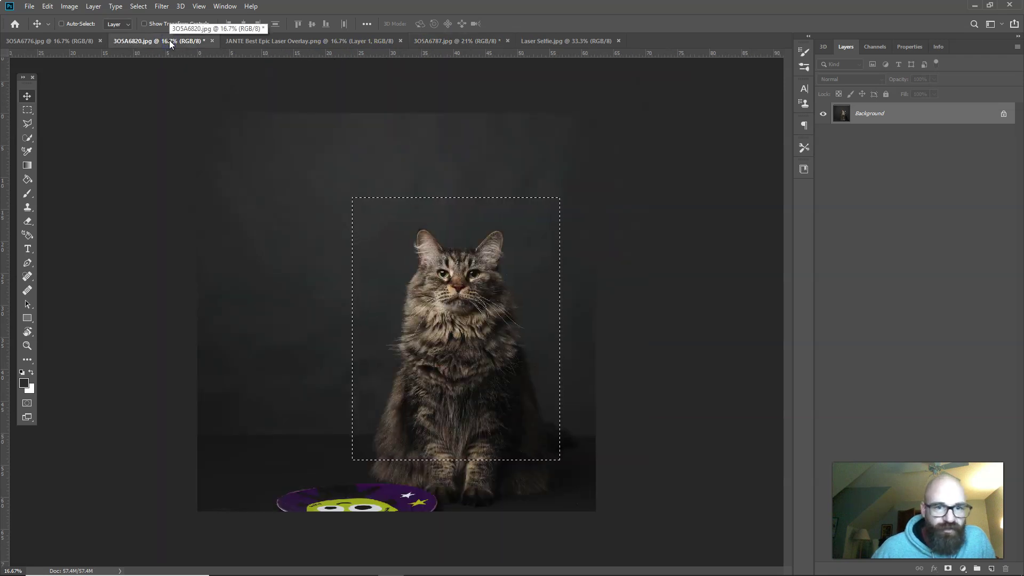
left_click_drag(156, 52, 62, 40)
left_click(63, 41)
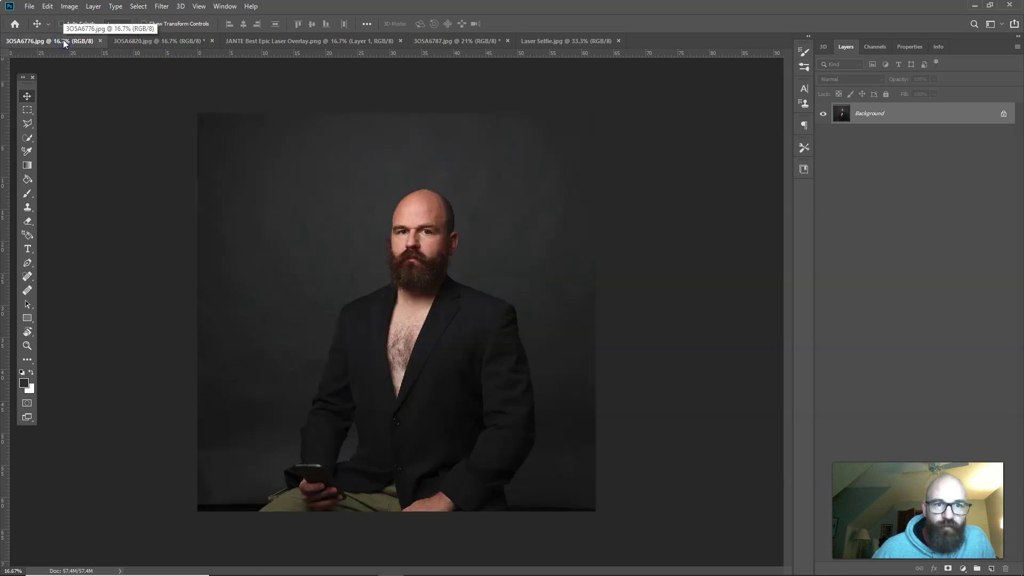
left_click(328, 43)
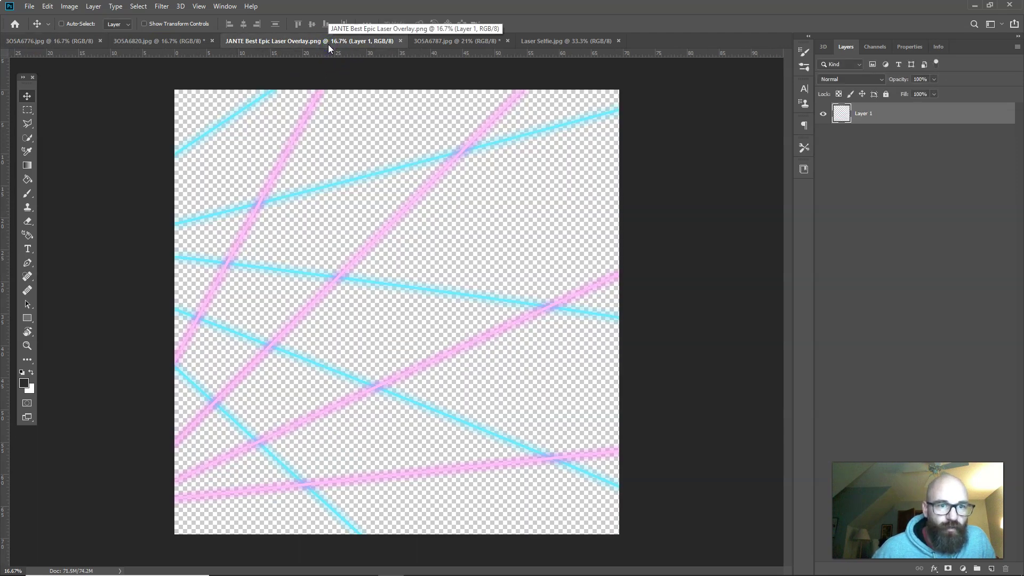
left_click(425, 42)
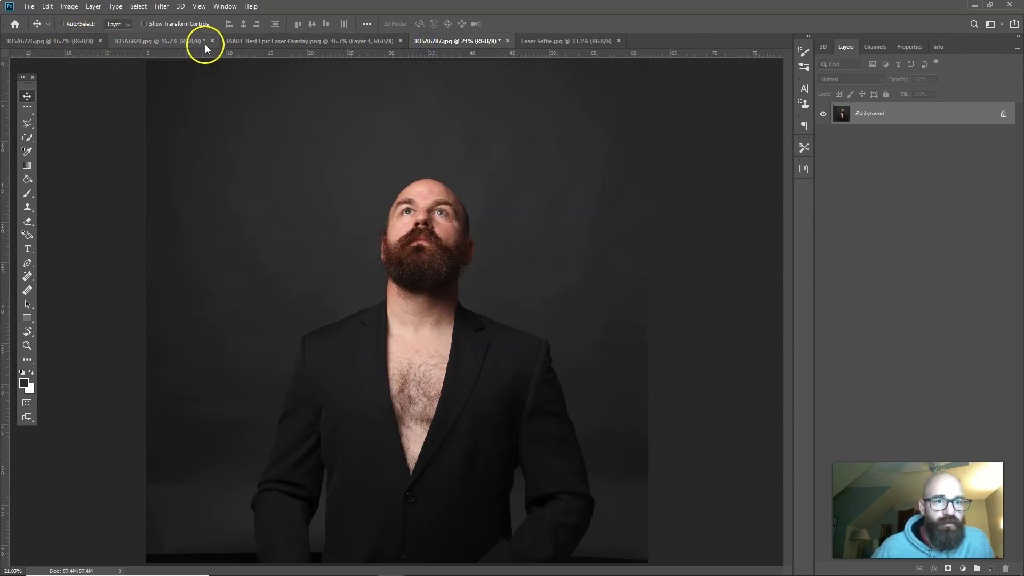
left_click(155, 46)
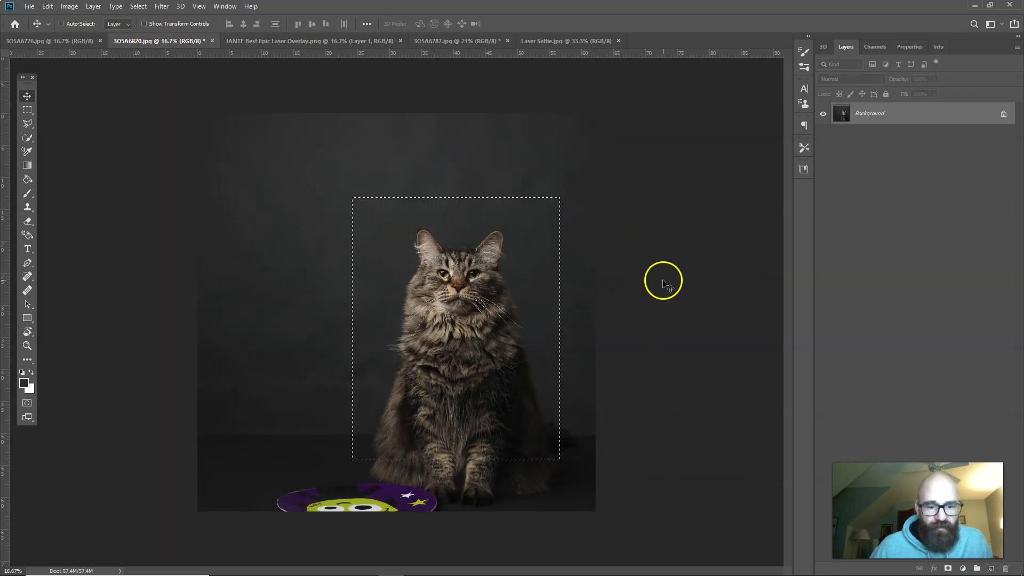
- Paste the selected cat from 3O5A6820.jpg into 3O5A6787.jpg as Layer 1
key("ctrl")
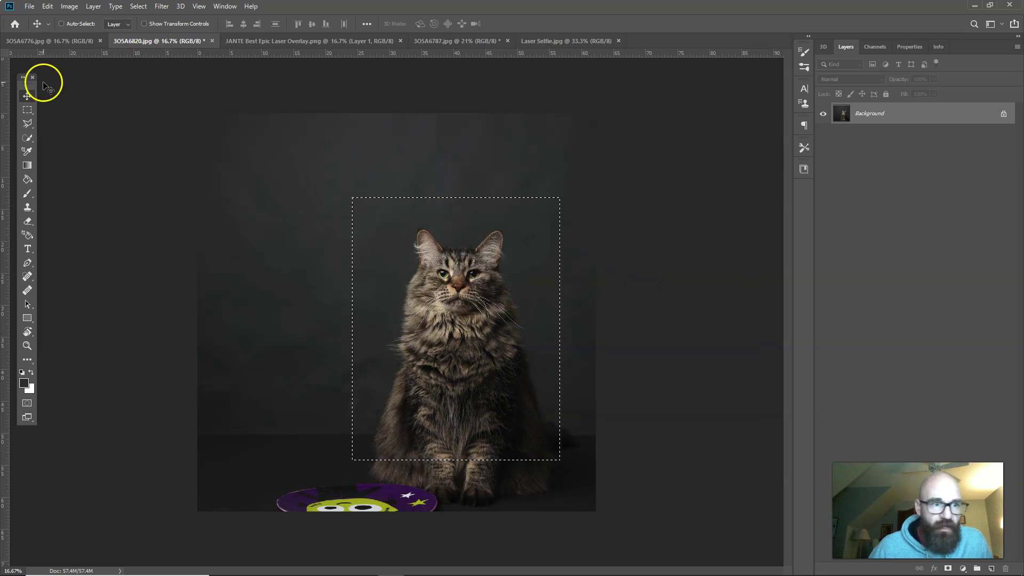
left_click(29, 110)
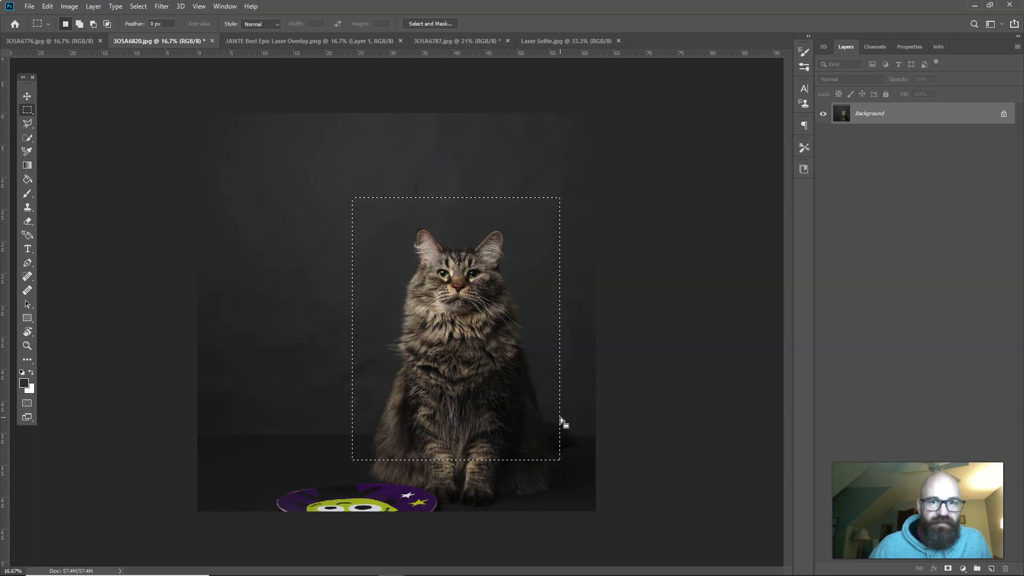
left_click(434, 43)
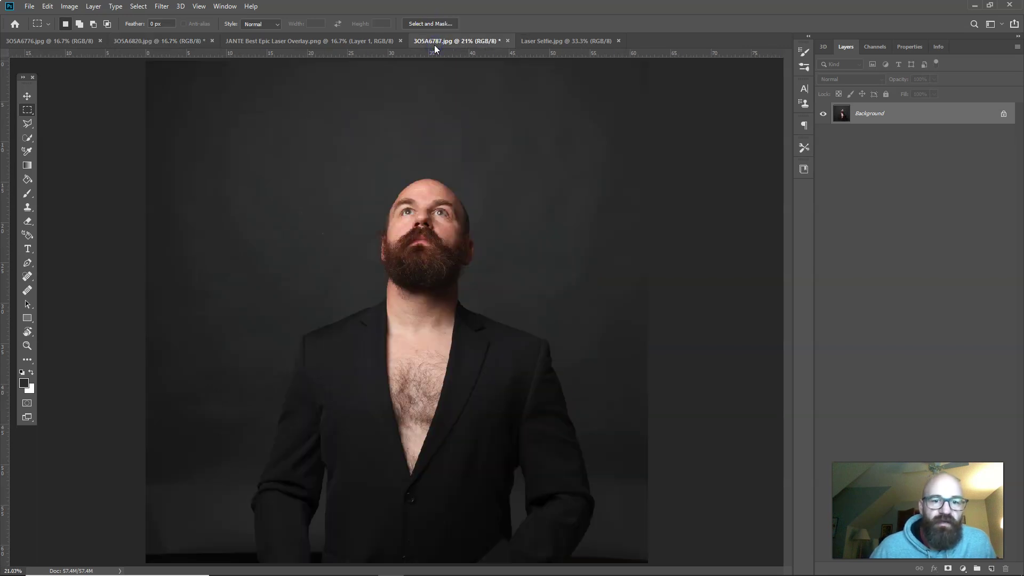
key("ctrl+v")
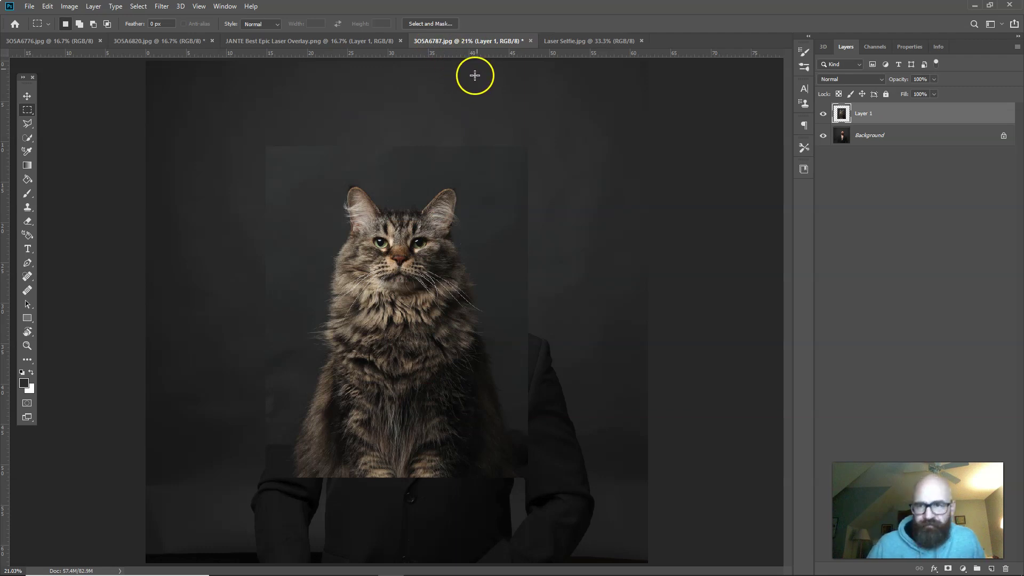
- Lower the cat layer's opacity to 61% so the man shows through
left_click(933, 79)
left_click_drag(932, 92, 918, 94)
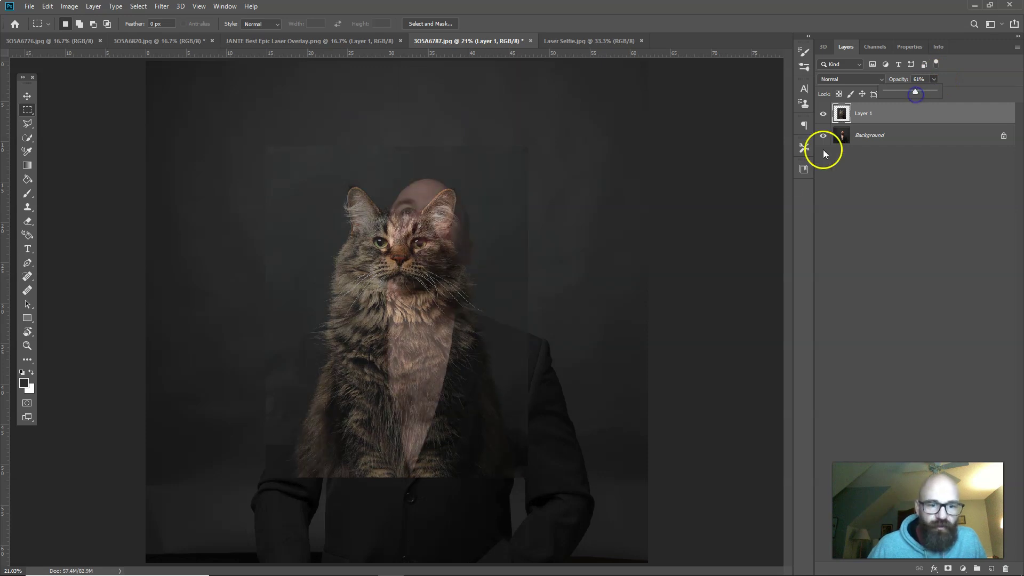
left_click(717, 219)
- Scale the cat to about 77% and position its face over the man's head
key("ctrl+t")
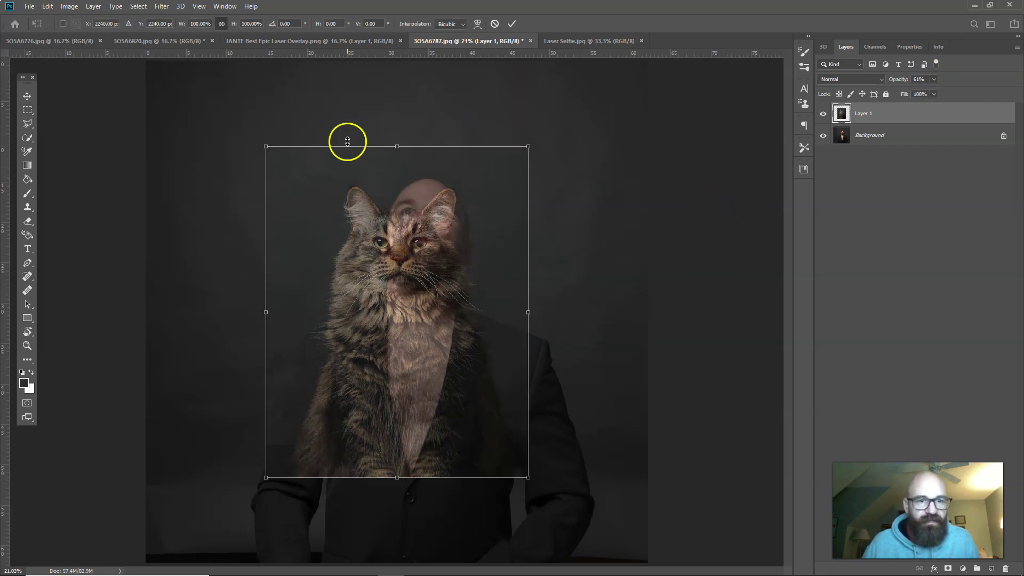
left_click_drag(265, 147, 334, 222)
left_click_drag(450, 343, 439, 254)
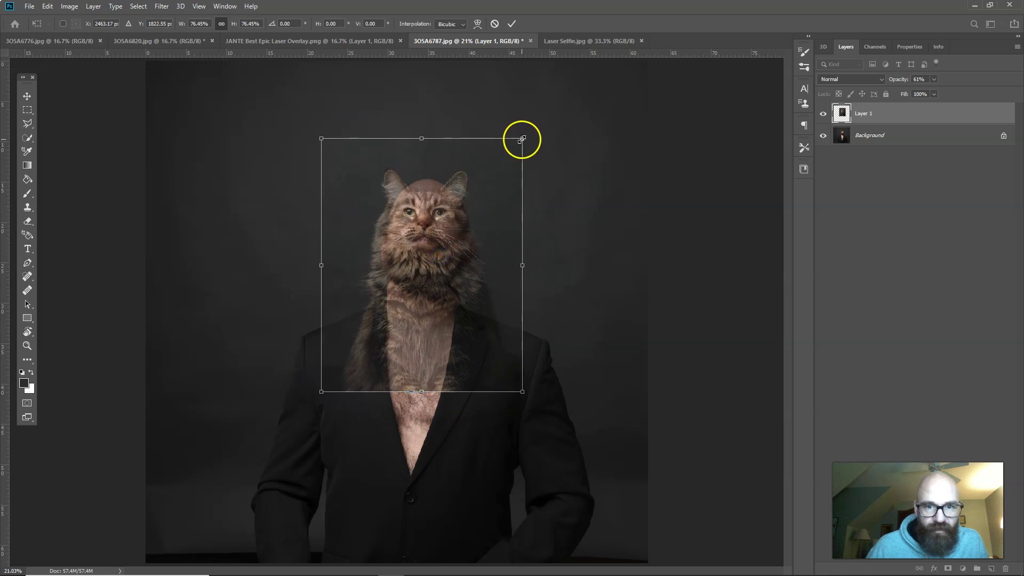
left_click_drag(522, 140, 518, 143)
left_click_drag(455, 219, 419, 272)
left_click_drag(514, 169, 518, 165)
mouse_move(422, 266)
left_mouse_down()
mouse_move(427, 242)
mouse_move(423, 265)
left_mouse_up()
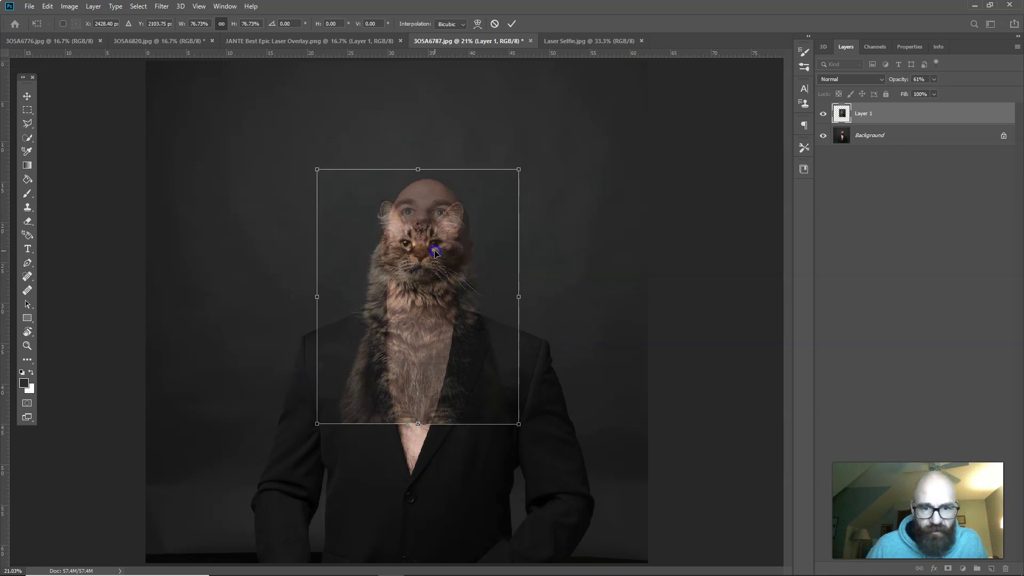
left_click_drag(435, 250, 437, 248)
key("Return")
key("m")
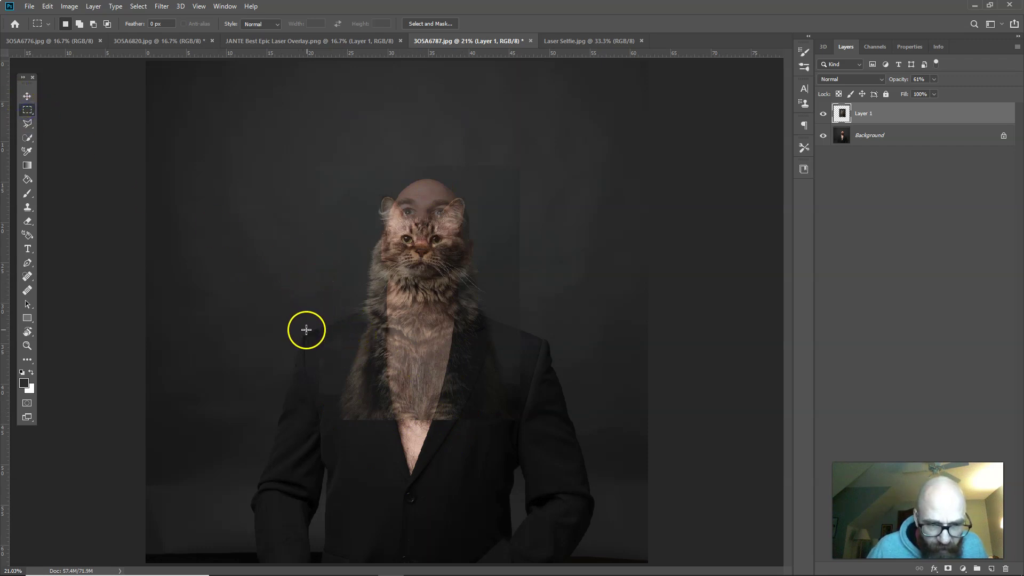
- Stretch the cat's chest fur down to about 169% height, reaching the jacket button
left_click_drag(310, 331, 537, 430)
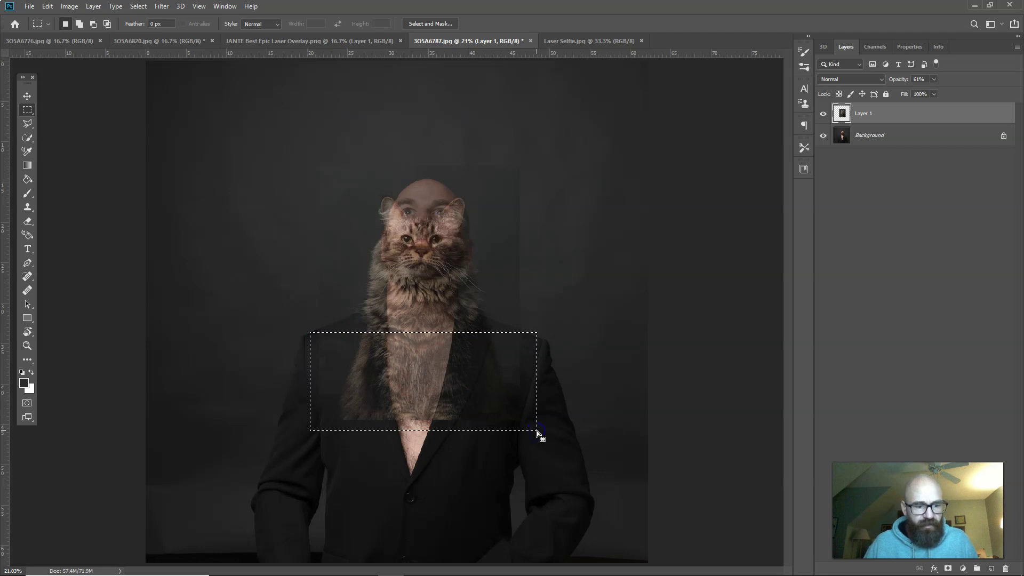
key("ctrl+t")
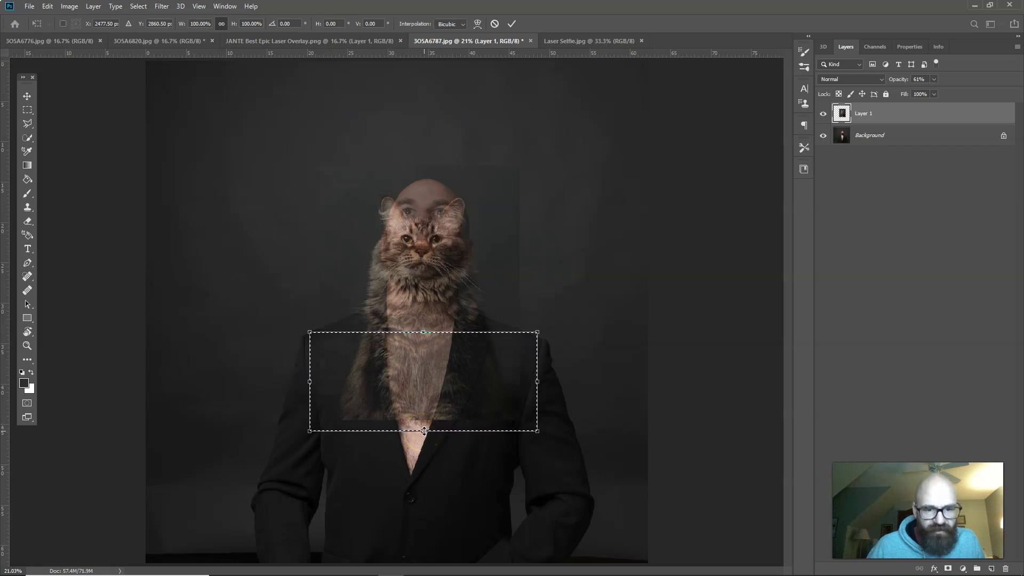
left_click_drag(424, 430, 426, 499)
left_click(409, 473)
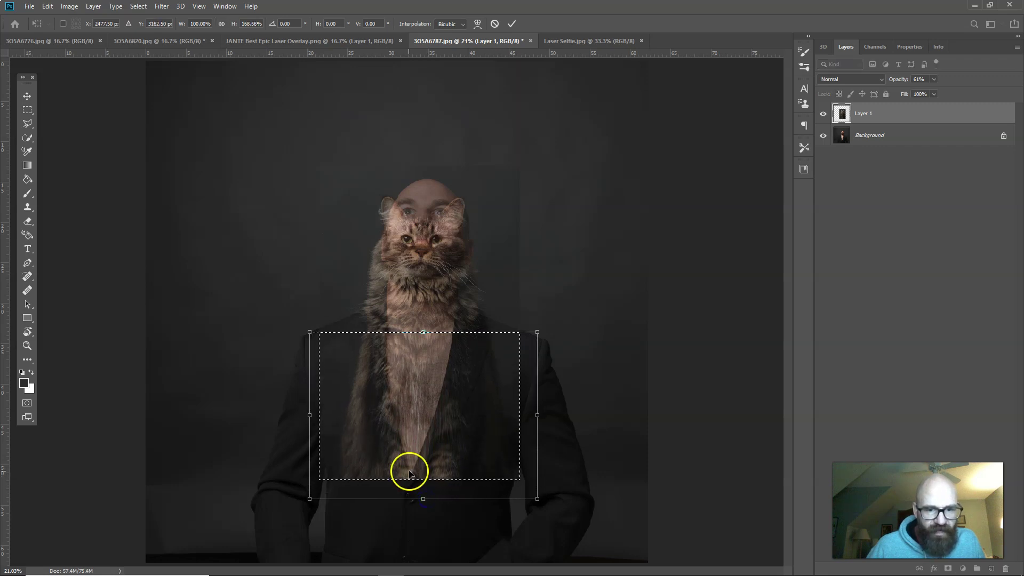
double_click(438, 421)
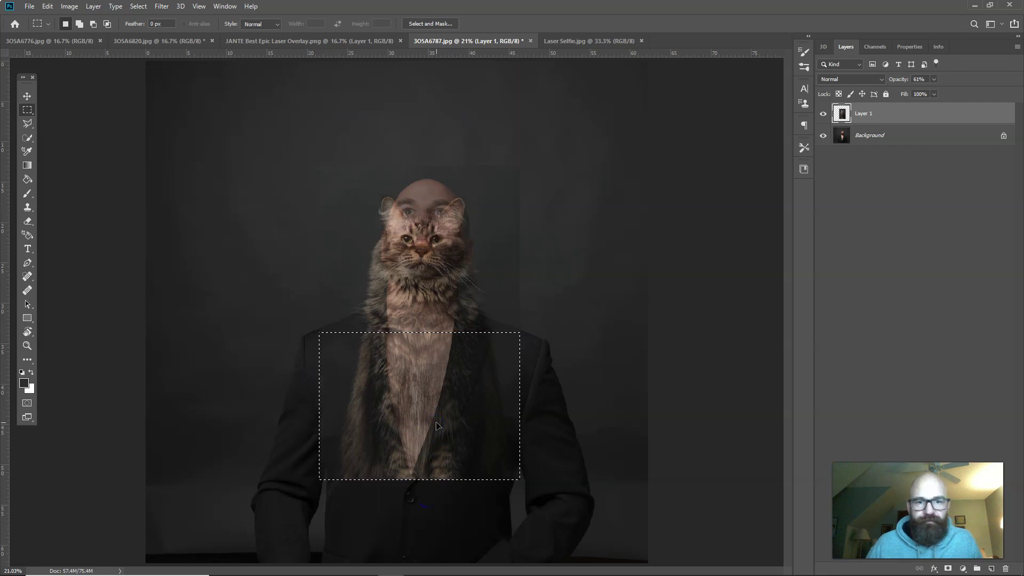
- Deselect and add a new empty Layer 2 above the Background layer
left_click(613, 265)
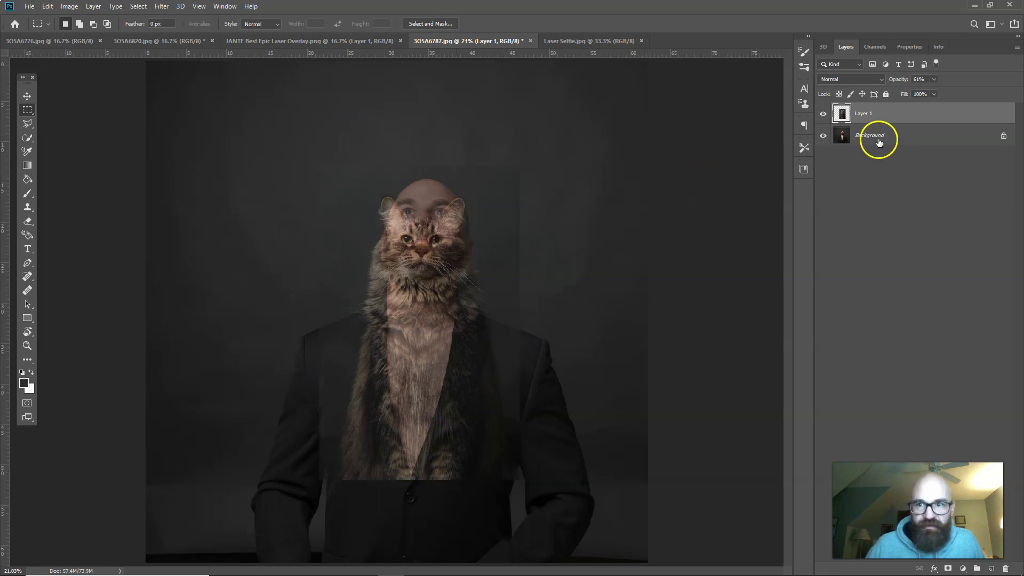
left_click(842, 137)
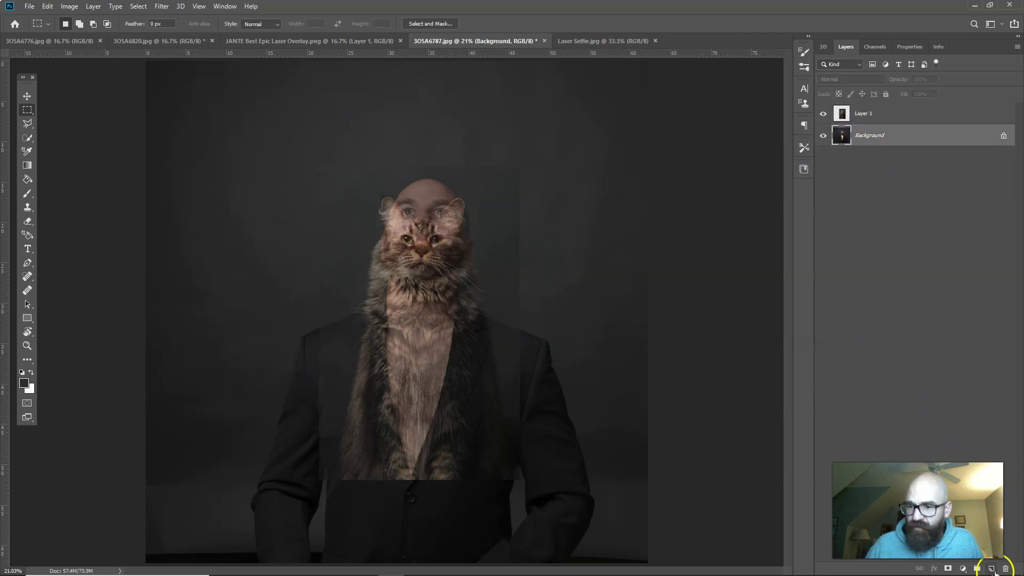
key("ctrl+shift+alt+n")
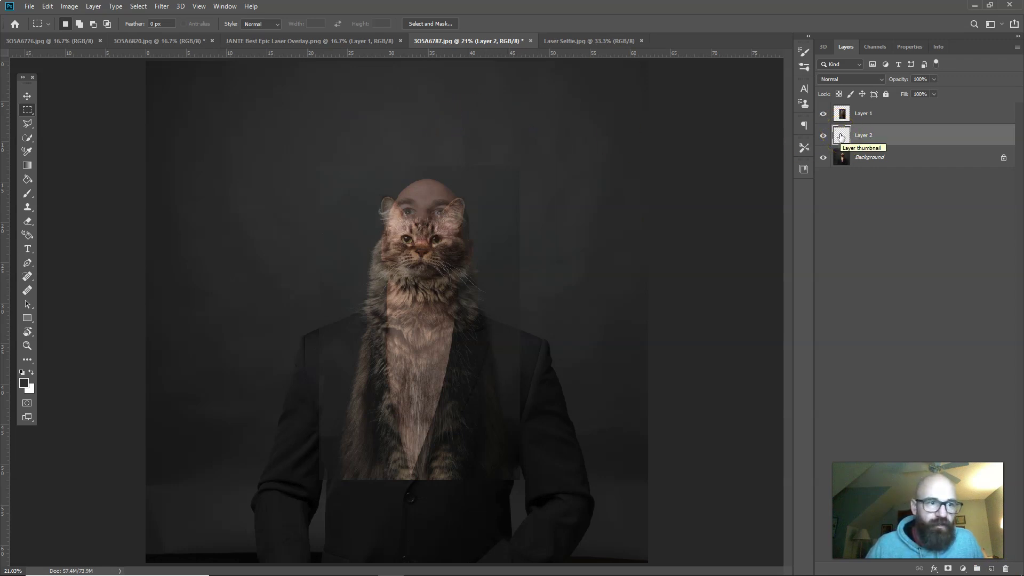
- Clone dark backdrop over the man's head with a 711 px Clone Stamp, hiding Layer 1
left_click(27, 208)
left_click_drag(28, 209, 41, 208)
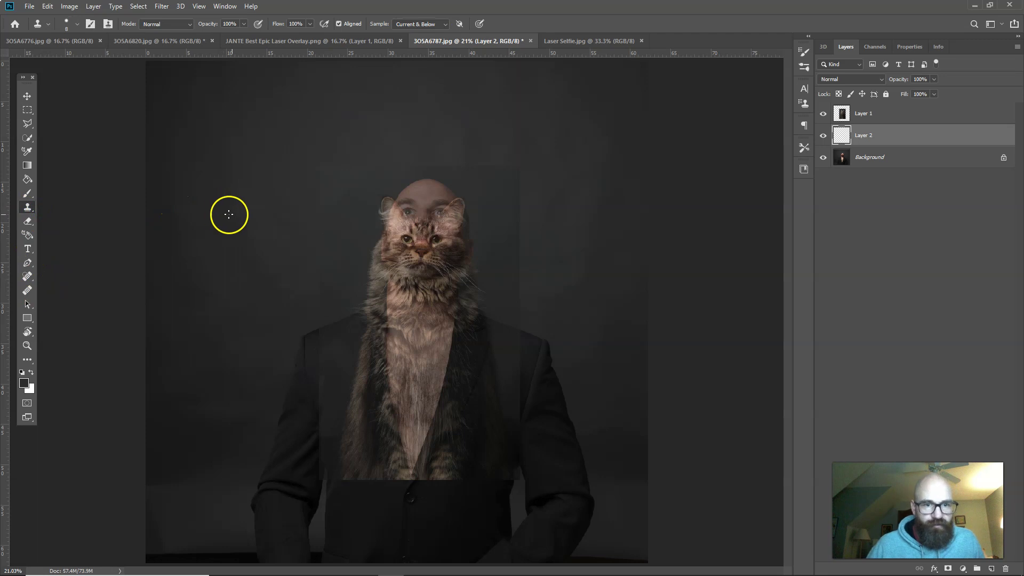
left_click_drag(259, 193, 320, 218)
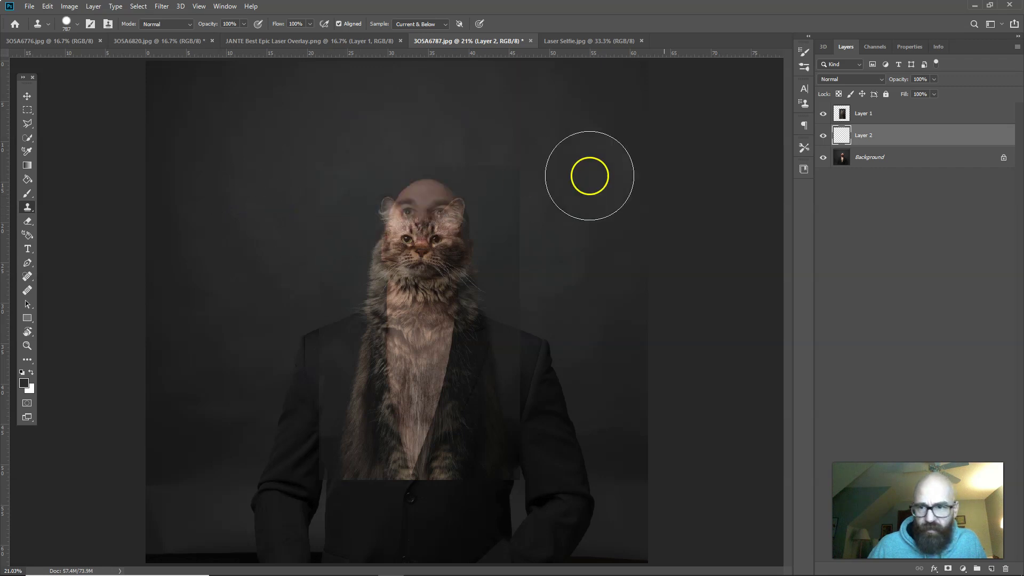
mouse_move(464, 202)
left_mouse_down()
mouse_move(407, 205)
mouse_move(402, 222)
mouse_move(405, 210)
mouse_move(428, 209)
mouse_move(453, 229)
left_mouse_up()
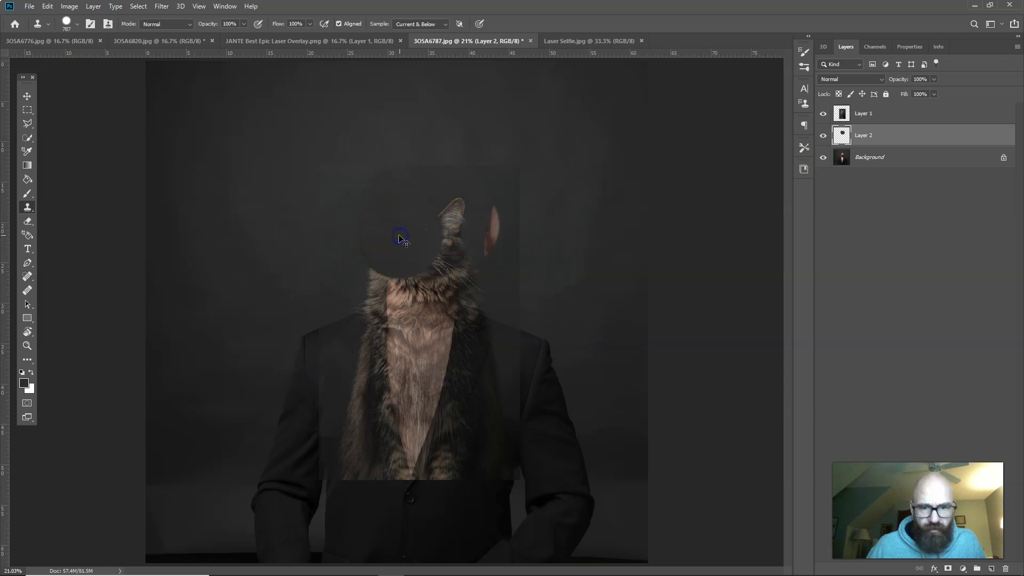
mouse_move(407, 229)
left_mouse_down()
mouse_move(381, 204)
mouse_move(438, 210)
mouse_move(440, 245)
mouse_move(399, 258)
left_mouse_up()
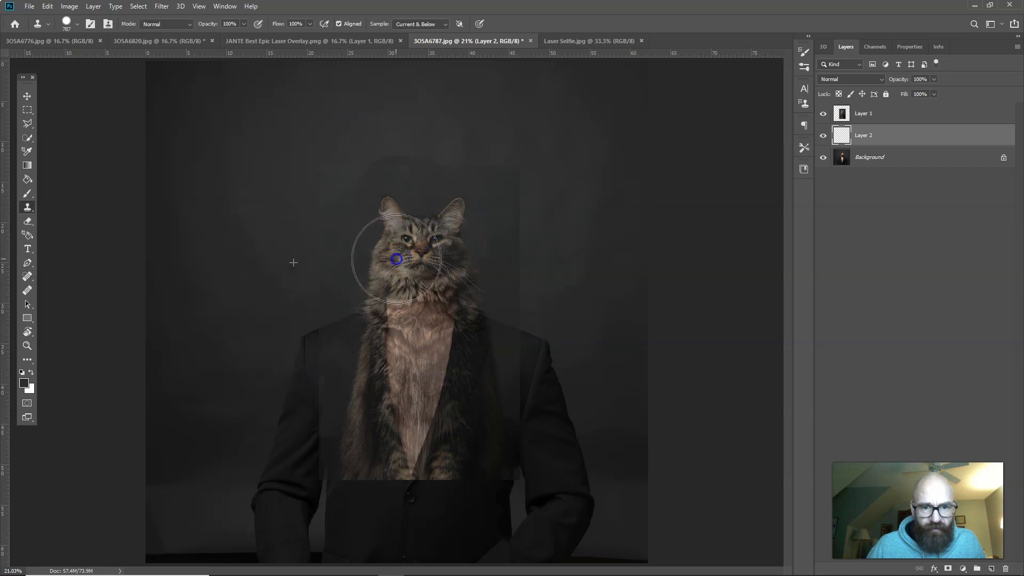
left_click(736, 158)
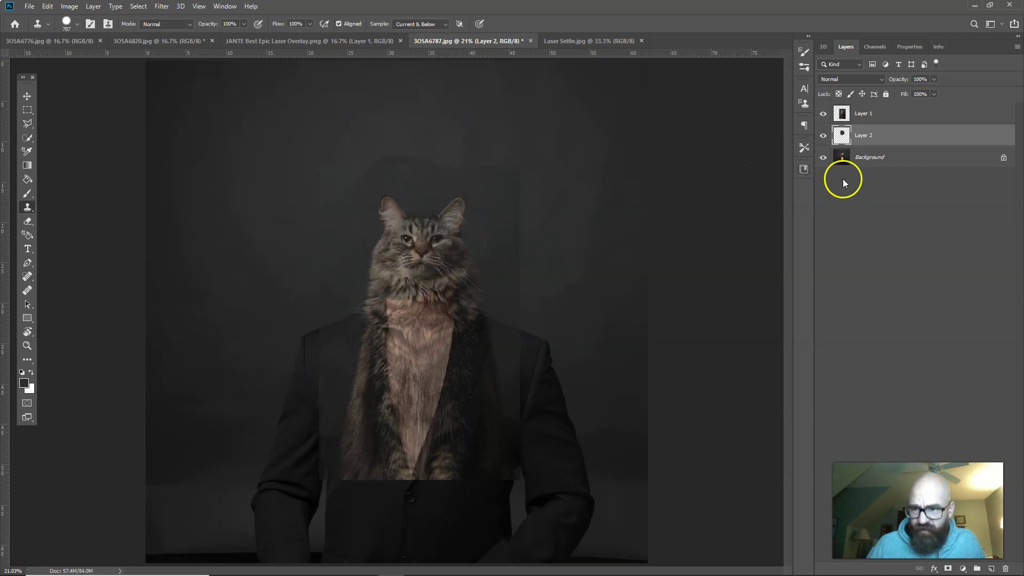
left_click(823, 114)
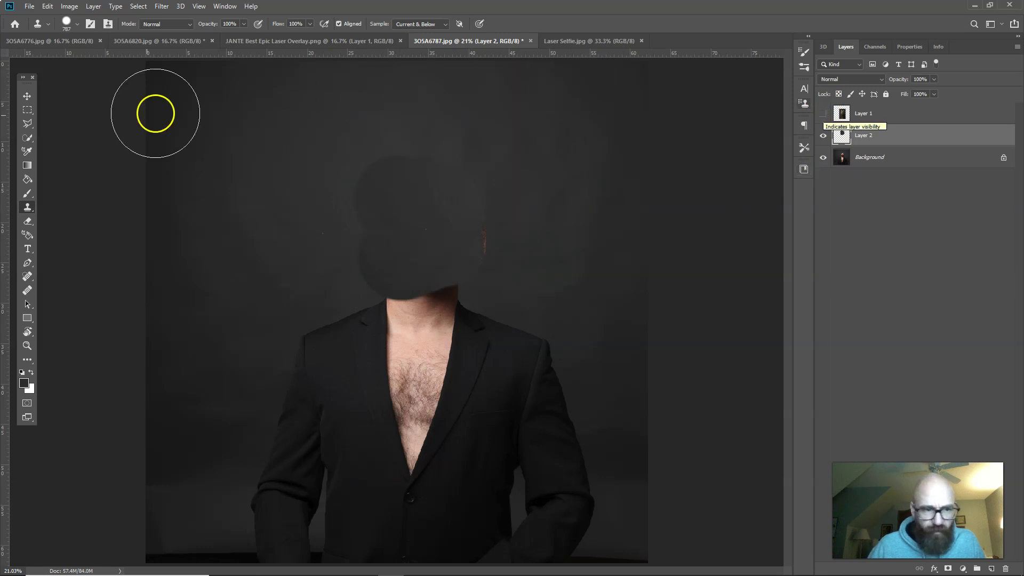
- Heal the blotchy head area with a 308 px Healing Brush, then show Layer 1 again
left_click(28, 290)
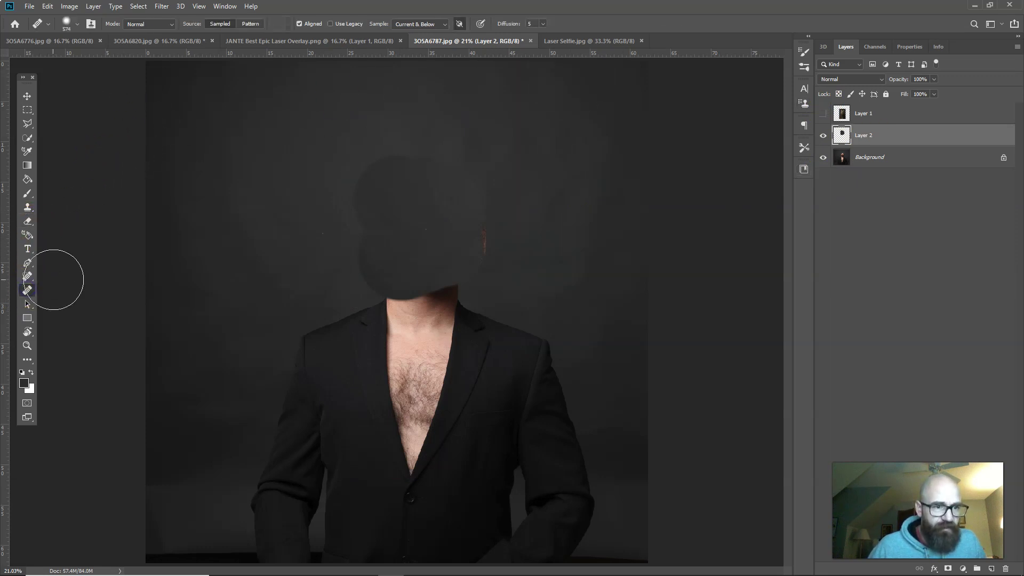
left_click_drag(270, 206, 256, 210)
left_click(202, 249, "alt")
mouse_move(332, 238)
left_mouse_down()
mouse_move(369, 258)
mouse_move(357, 273)
mouse_move(364, 180)
mouse_move(411, 155)
mouse_move(472, 186)
mouse_move(430, 168)
mouse_move(387, 186)
mouse_move(371, 204)
mouse_move(406, 191)
mouse_move(438, 198)
mouse_move(373, 227)
mouse_move(359, 250)
mouse_move(367, 279)
mouse_move(480, 260)
mouse_move(489, 211)
mouse_move(469, 183)
mouse_move(410, 179)
mouse_move(454, 192)
mouse_move(481, 241)
mouse_move(482, 283)
left_mouse_up()
left_click(222, 225)
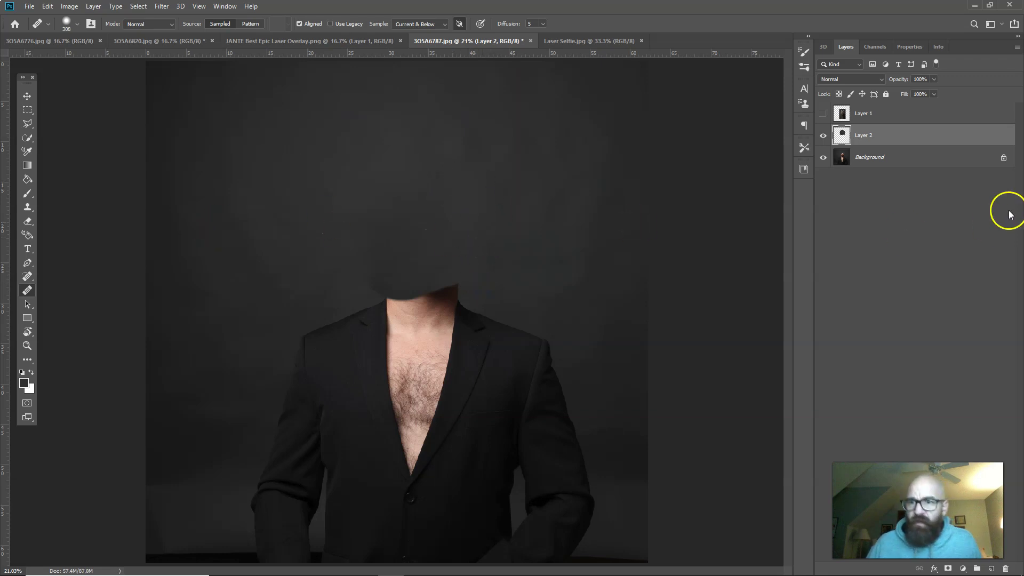
left_click(823, 113)
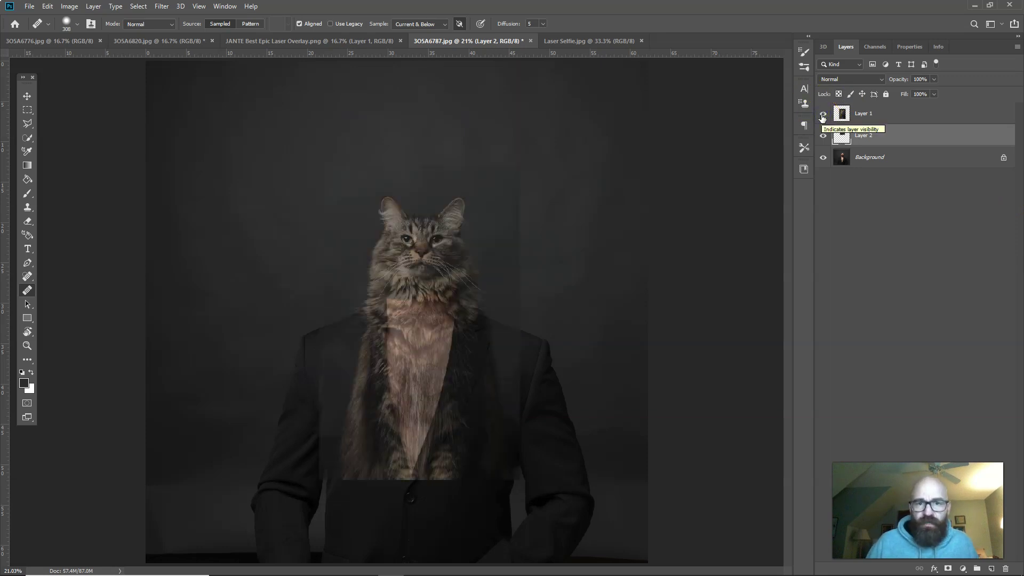
left_click(843, 113)
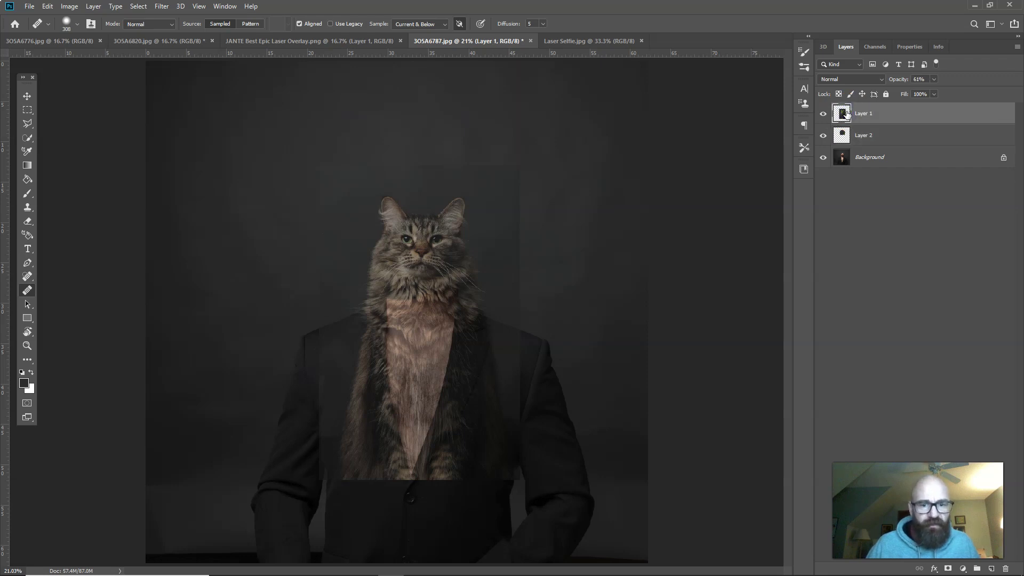
key("ctrl+plus")
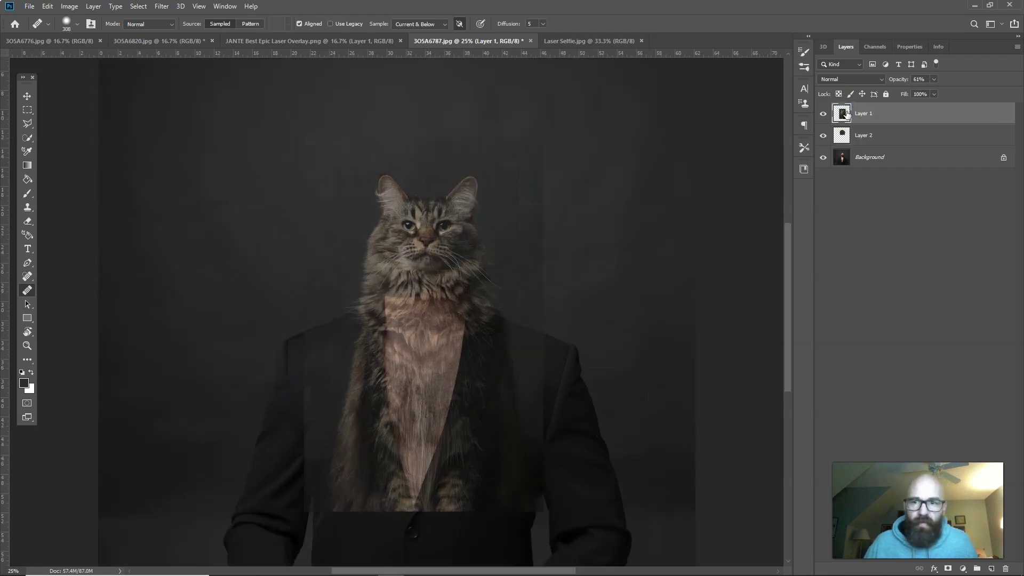
left_click(847, 138)
left_click_drag(787, 235, 792, 248)
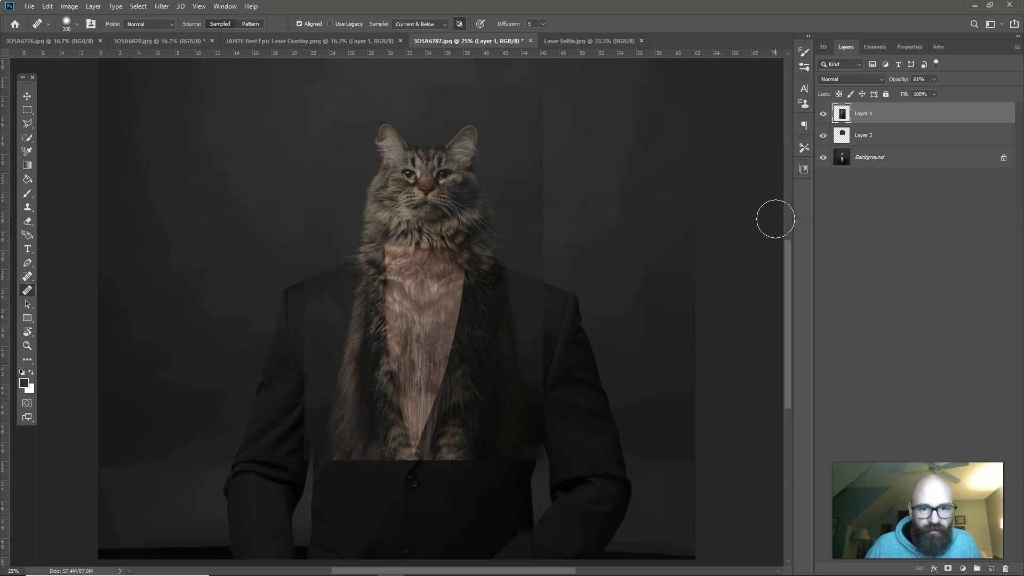
left_click(843, 165)
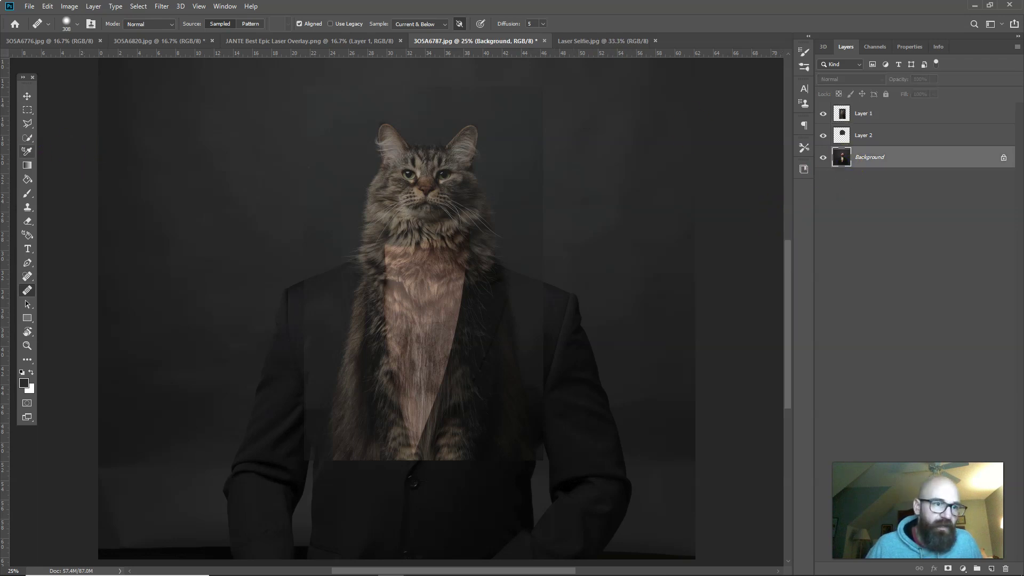
left_click(27, 138)
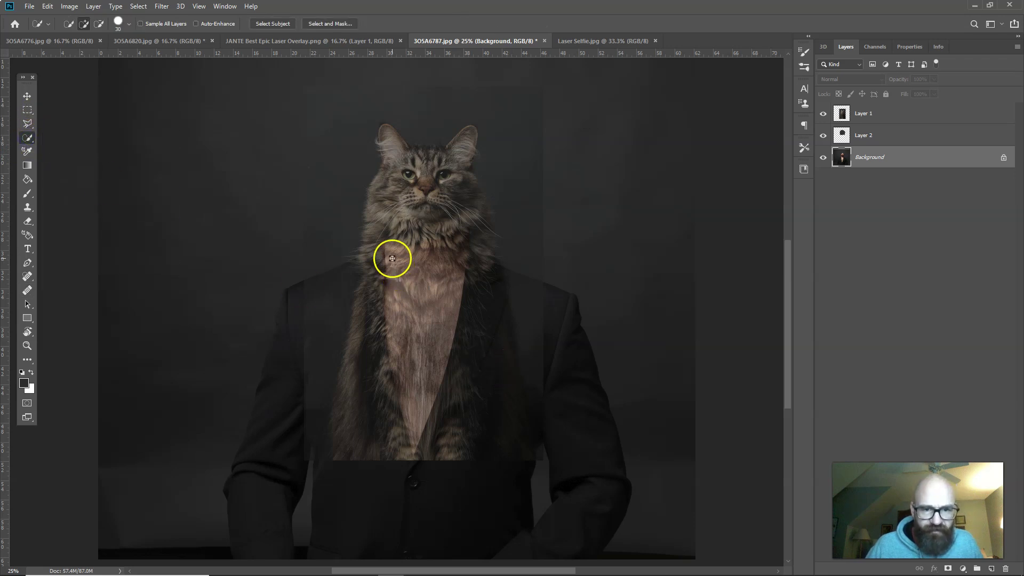
left_click_drag(391, 258, 412, 370)
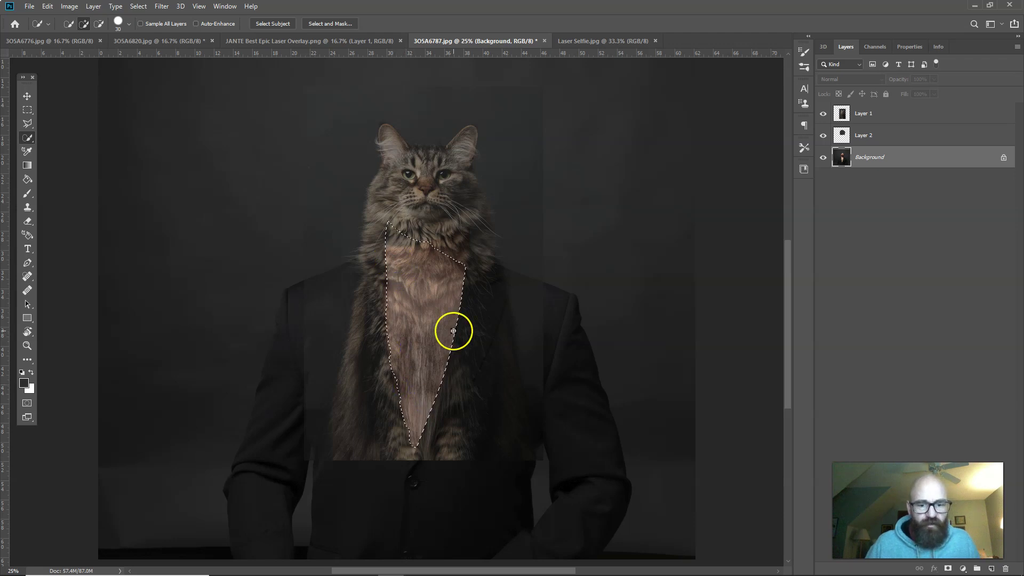
key("ctrl+i")
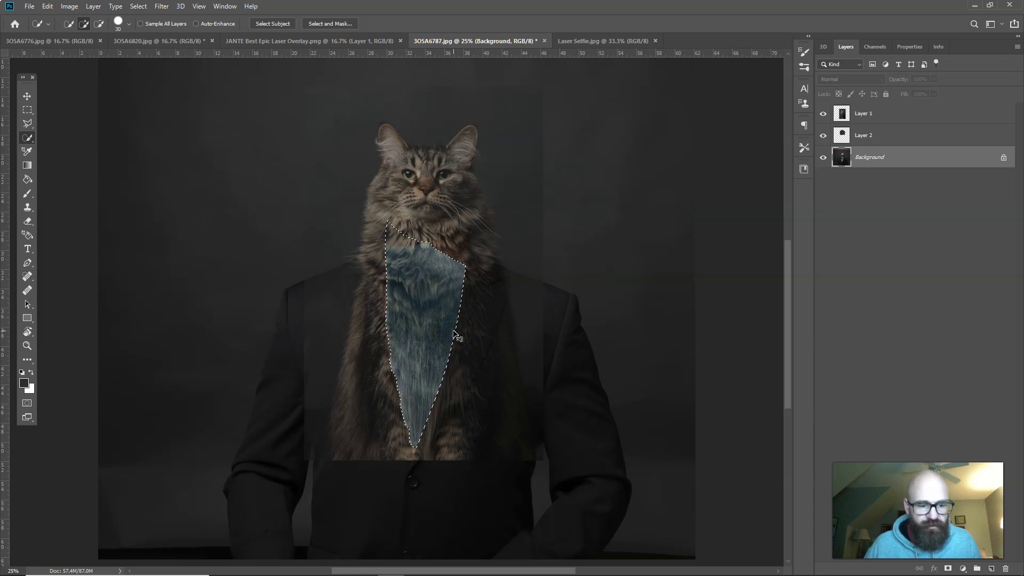
key("ctrl+z")
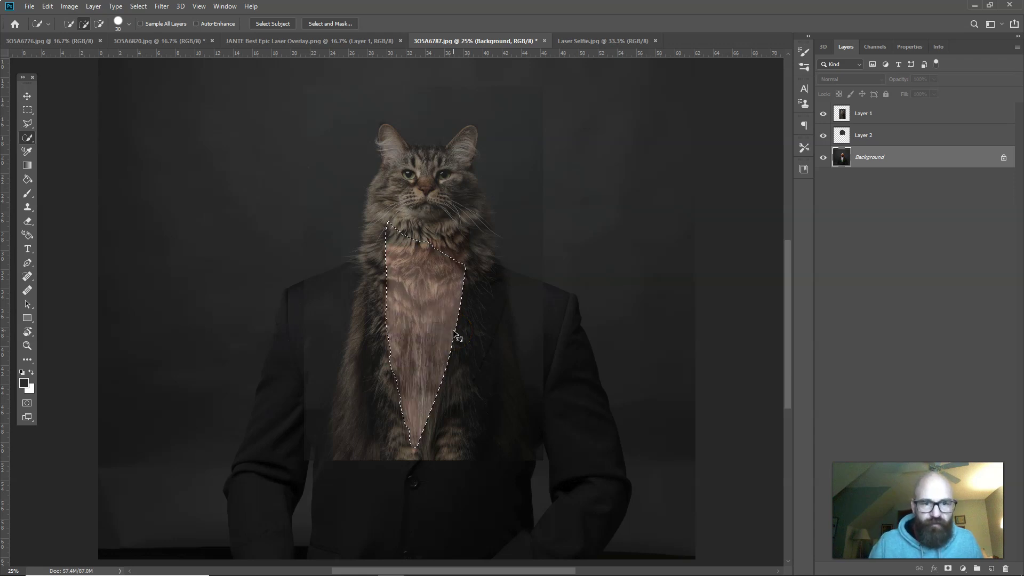
key("ctrl+shift+i")
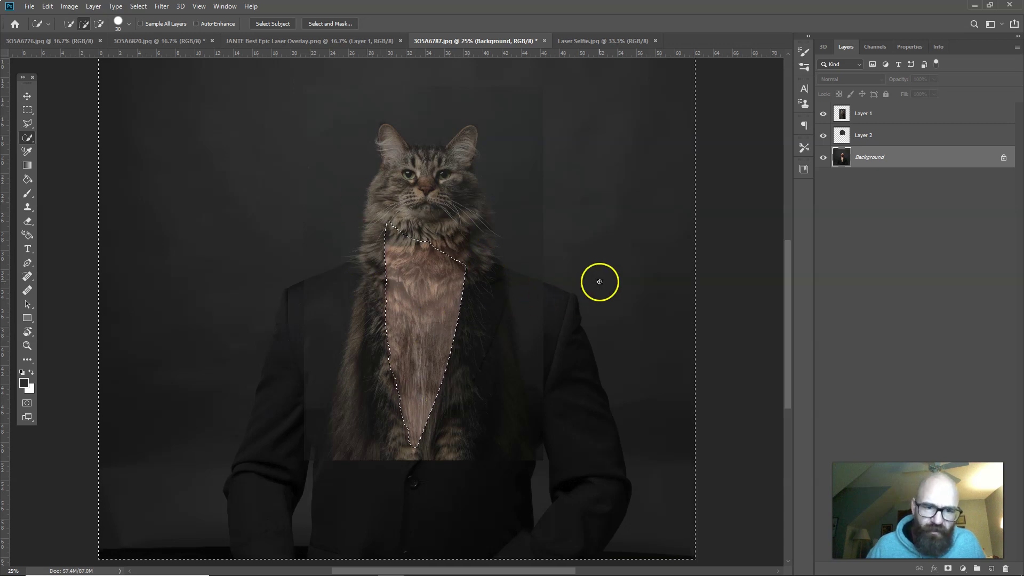
key("ctrl+d")
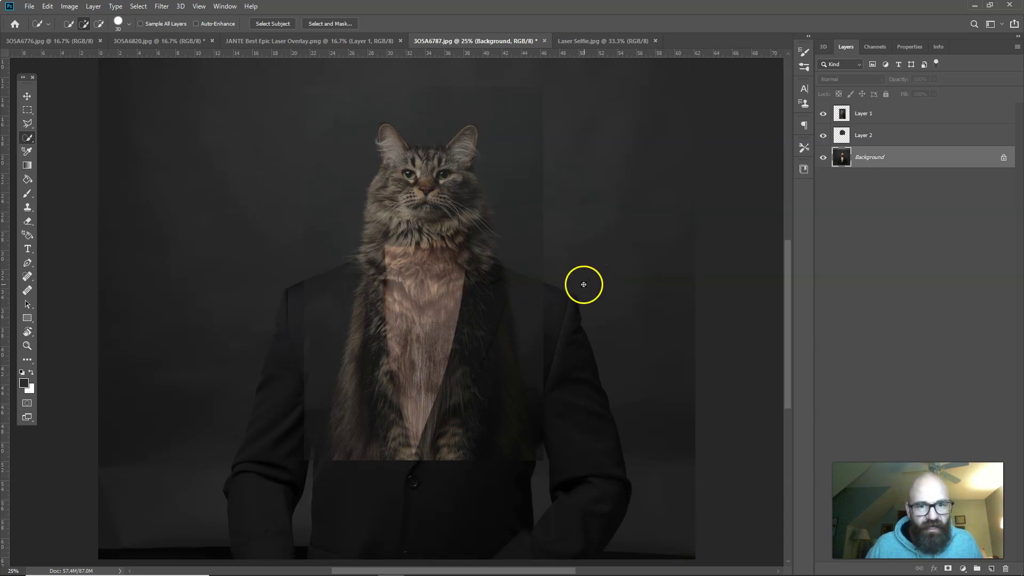